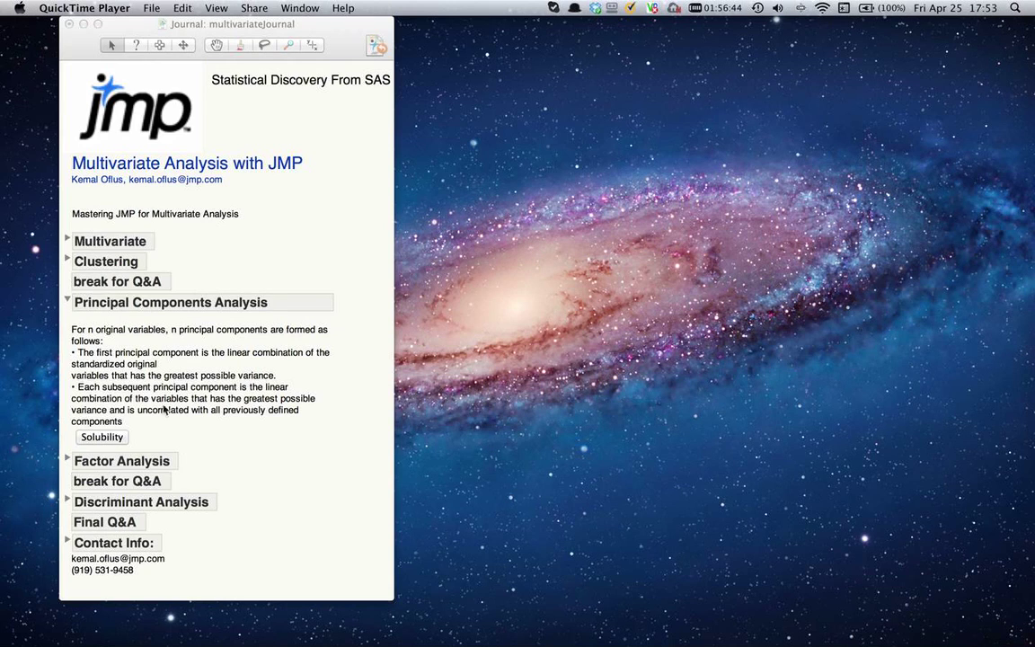
Open the Solubility data table from the journal's Principal Components Analysis section.
{"action": "left_click", "coordinate": [121, 436]}
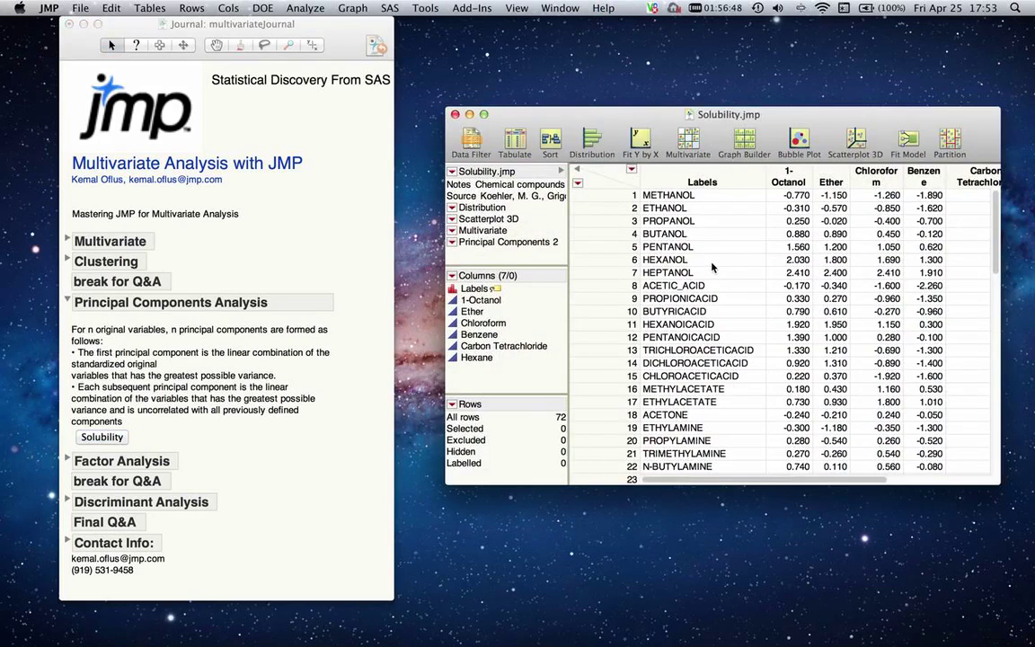
Scroll through the Solubility table to review the compound labels and six solvent columns.
{"action": "scroll", "coordinate": [711, 269], "scroll_direction": "down", "scroll_amount": 2}
{"action": "scroll", "coordinate": [709, 265], "scroll_direction": "up", "scroll_amount": 2}
{"action": "left_click_drag", "start_coordinate": [751, 481], "coordinate": [716, 482]}
Run Principal Components on 1-Octanol through Hexane as Y columns with Default estimation.
{"action": "left_click", "coordinate": [316, 9]}
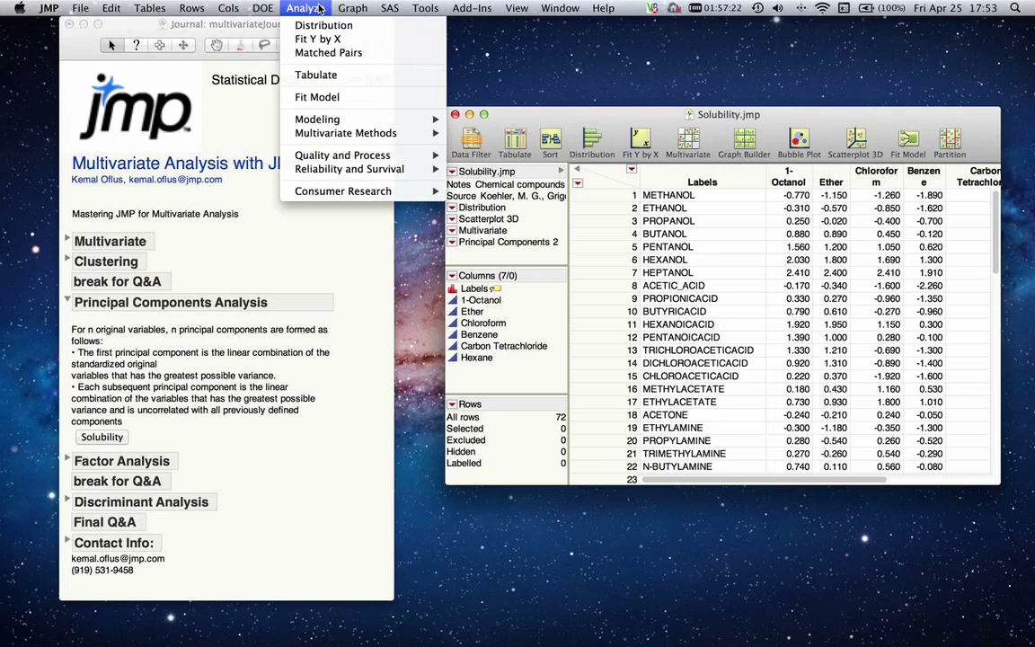
{"action": "mouse_move", "coordinate": [359, 133]}
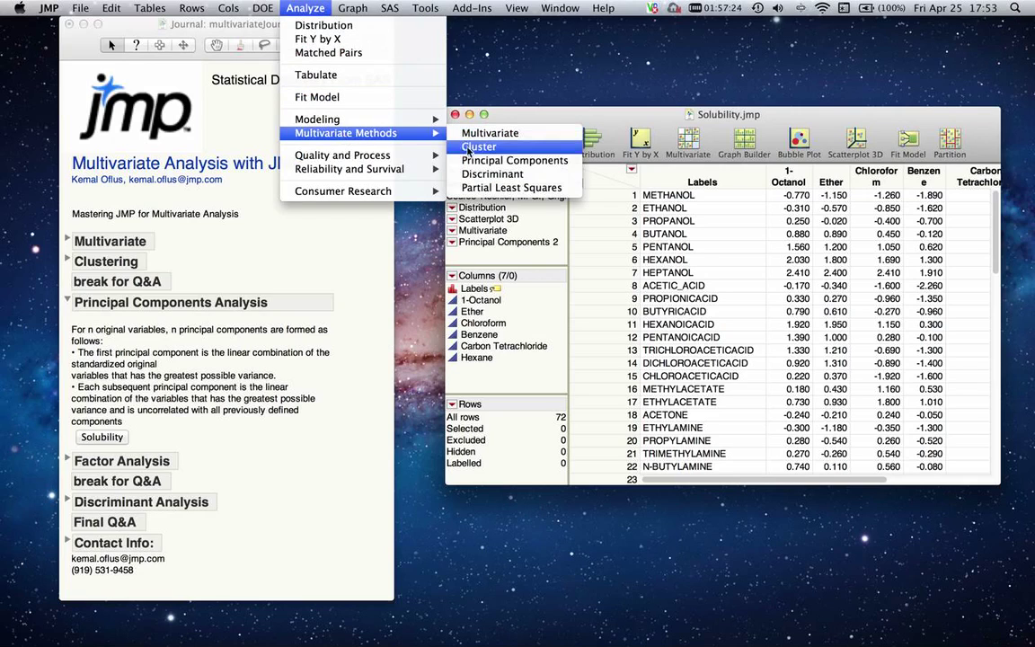
{"action": "left_click", "coordinate": [470, 162]}
{"action": "left_click", "coordinate": [327, 207]}
{"action": "left_click", "coordinate": [349, 270], "text": "shift"}
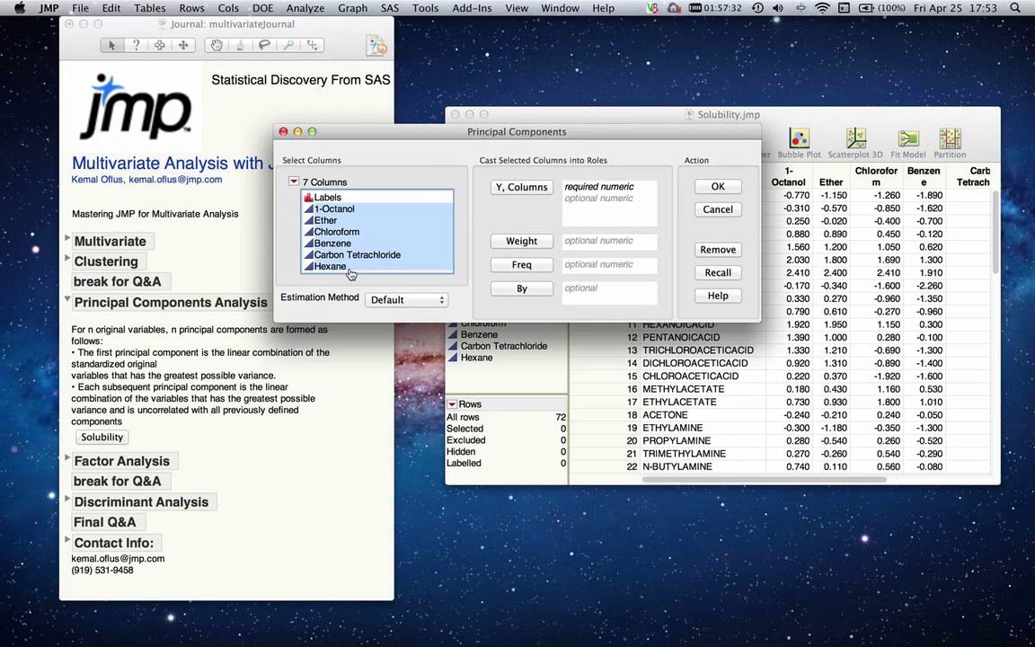
{"action": "left_click_drag", "start_coordinate": [349, 274], "coordinate": [604, 208]}
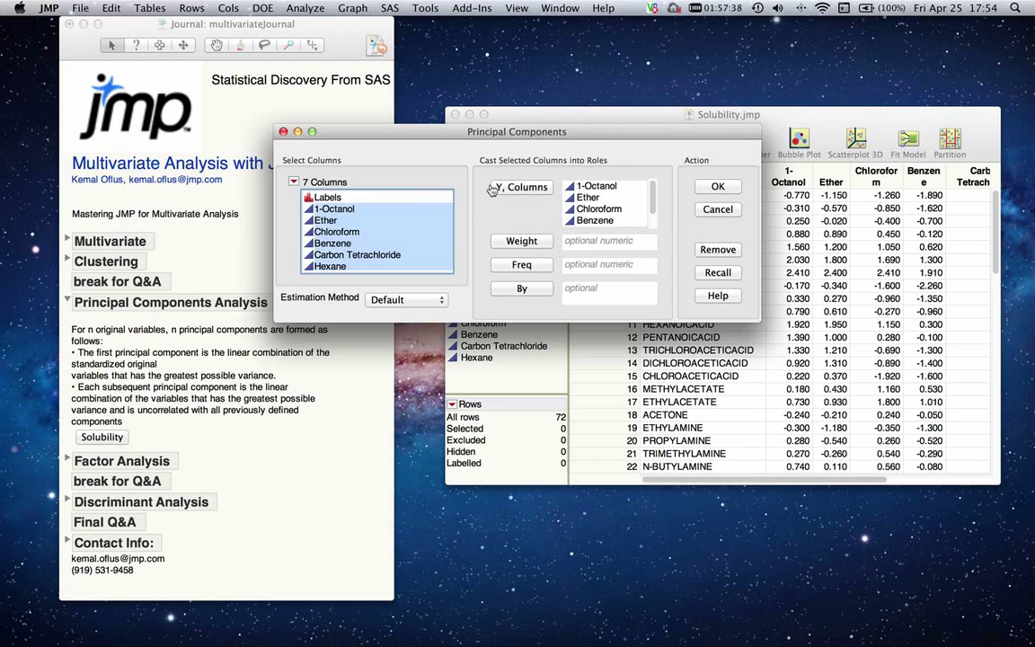
{"action": "left_click", "coordinate": [443, 306]}
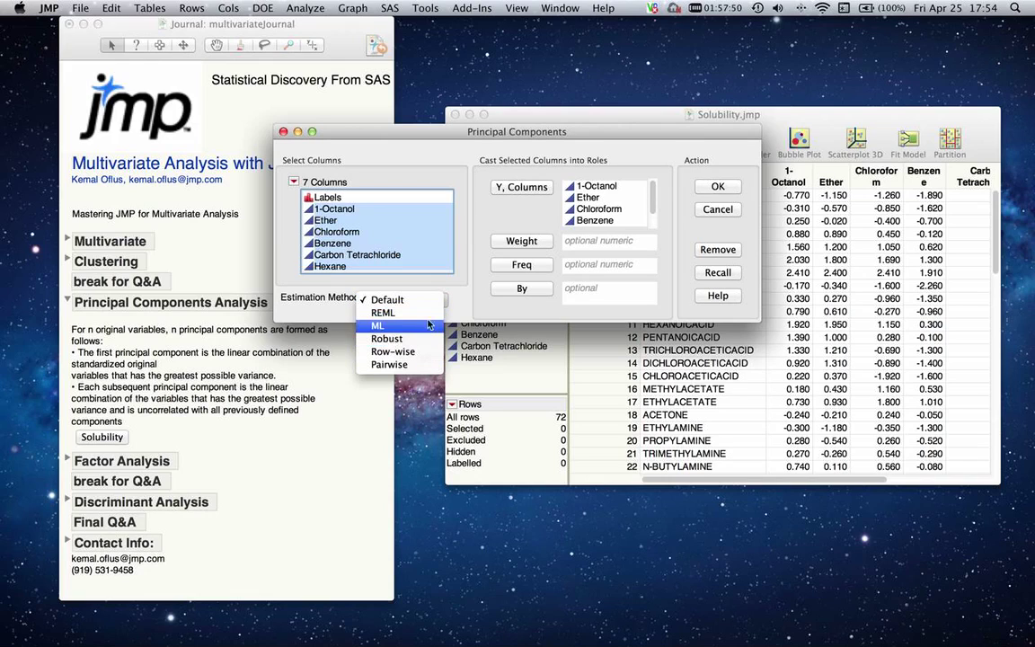
{"action": "left_click", "coordinate": [422, 282]}
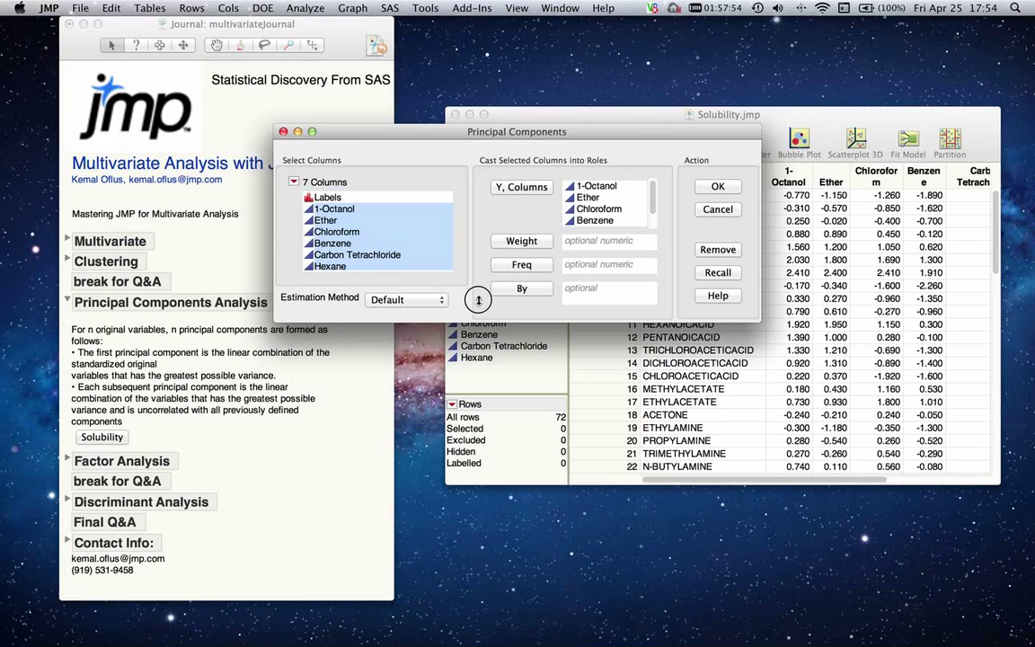
{"action": "left_click", "coordinate": [716, 189]}
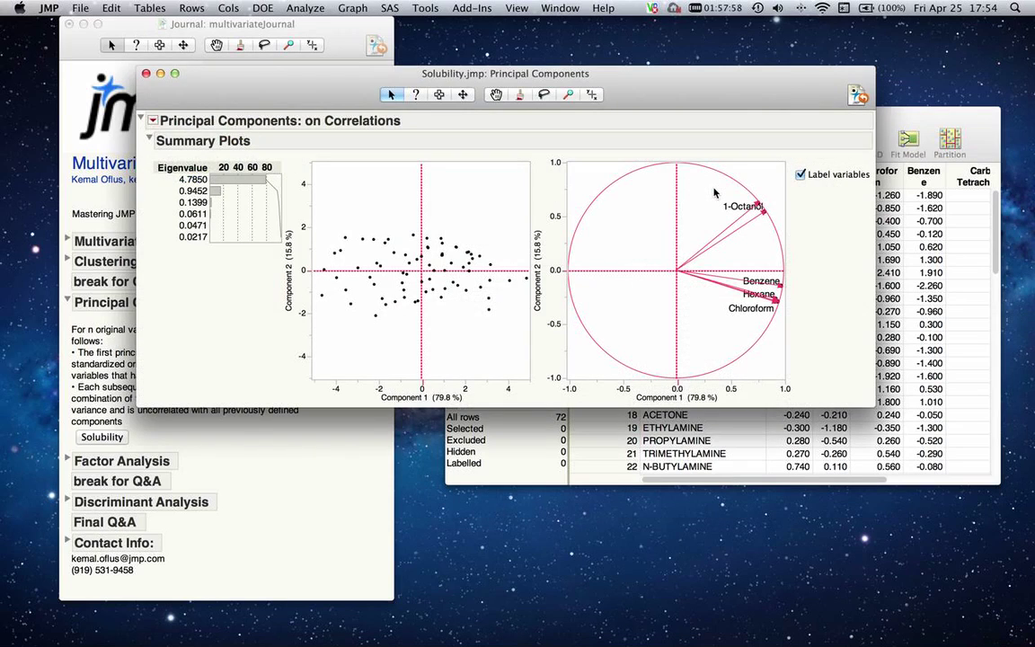
Reposition the report window and add the Covariance Matrix to the Principal Components report.
{"action": "left_click", "coordinate": [172, 292]}
{"action": "left_click_drag", "start_coordinate": [287, 96], "coordinate": [339, 191]}
{"action": "left_click", "coordinate": [206, 214]}
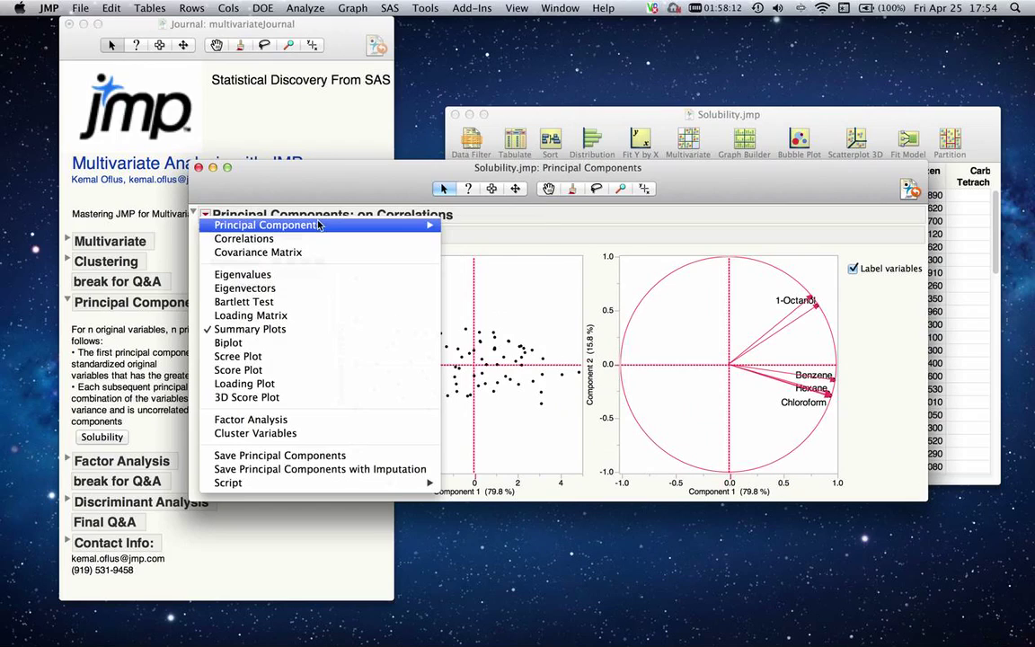
{"action": "mouse_move", "coordinate": [319, 225]}
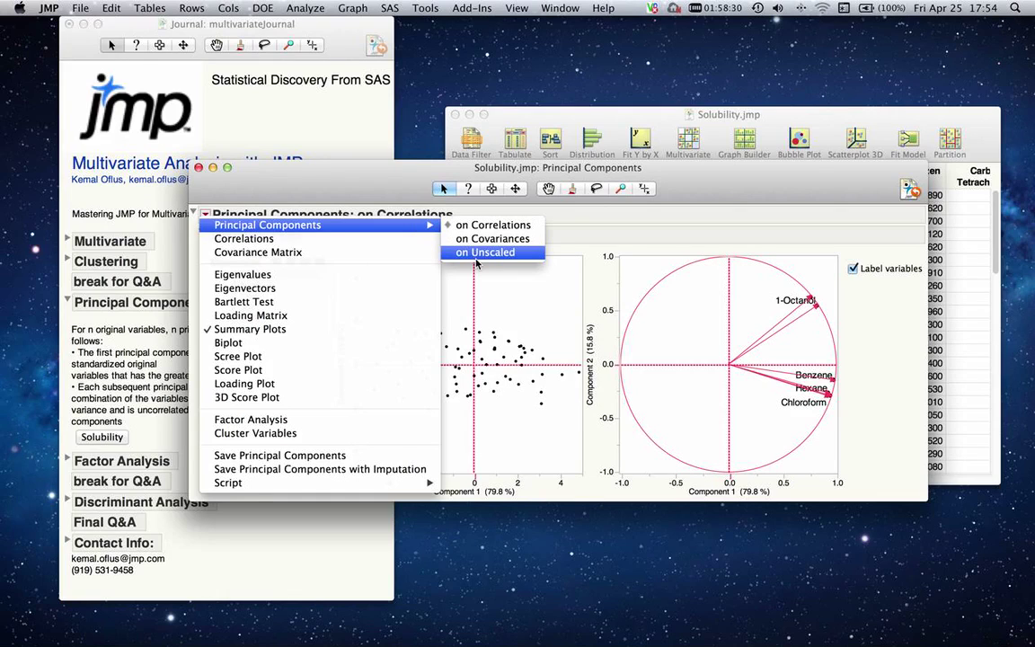
{"action": "left_click", "coordinate": [372, 261]}
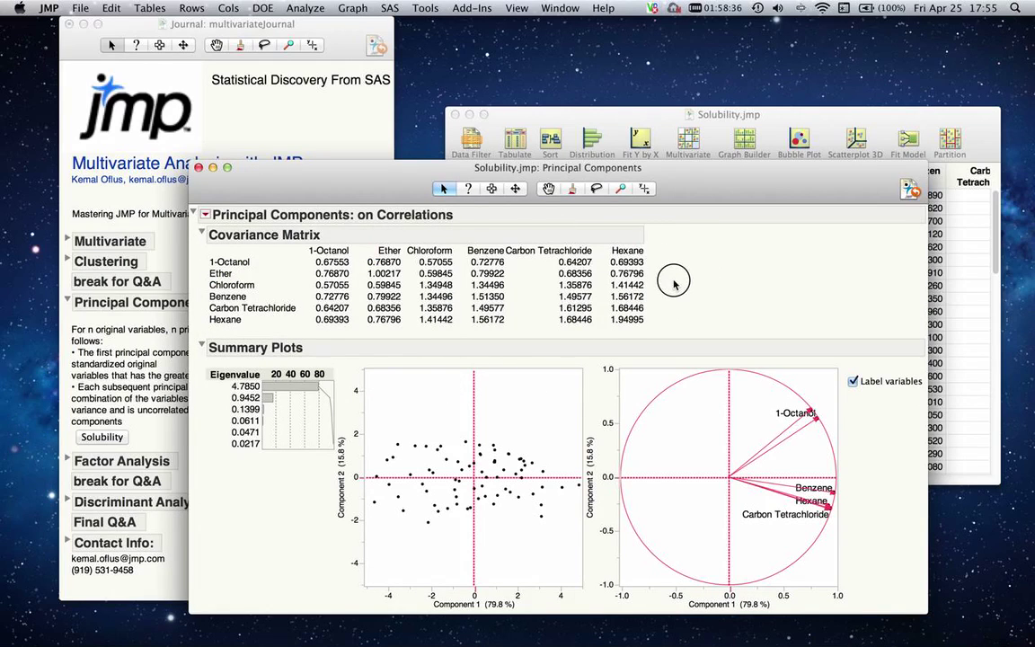
Add the Eigenvectors table showing Prin1–Prin6 loadings for each solvent to the report.
{"action": "left_click", "coordinate": [205, 214]}
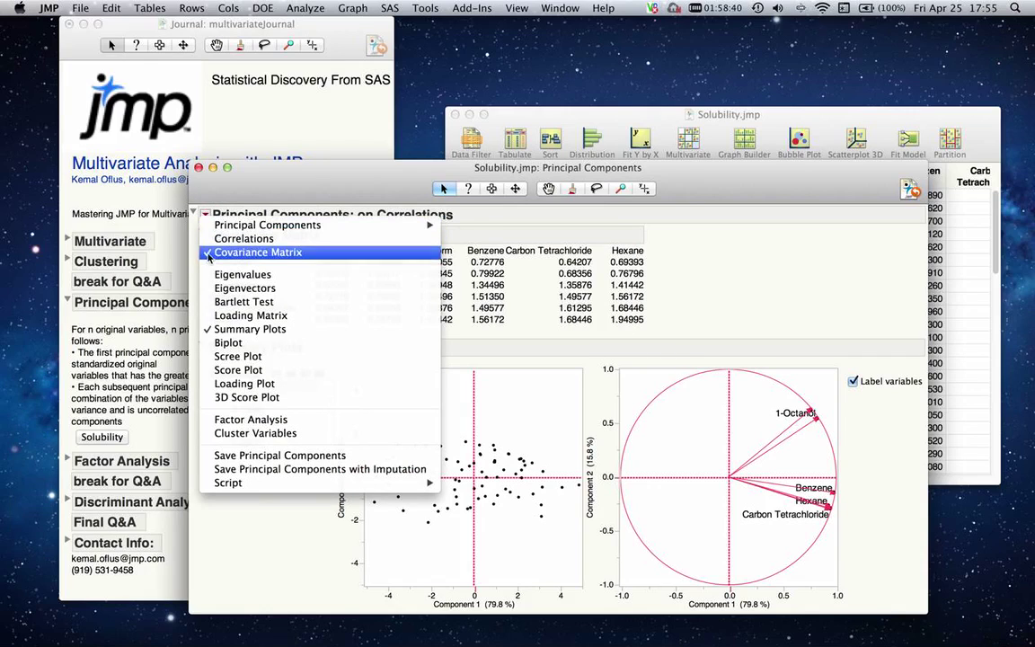
{"action": "left_click", "coordinate": [215, 291]}
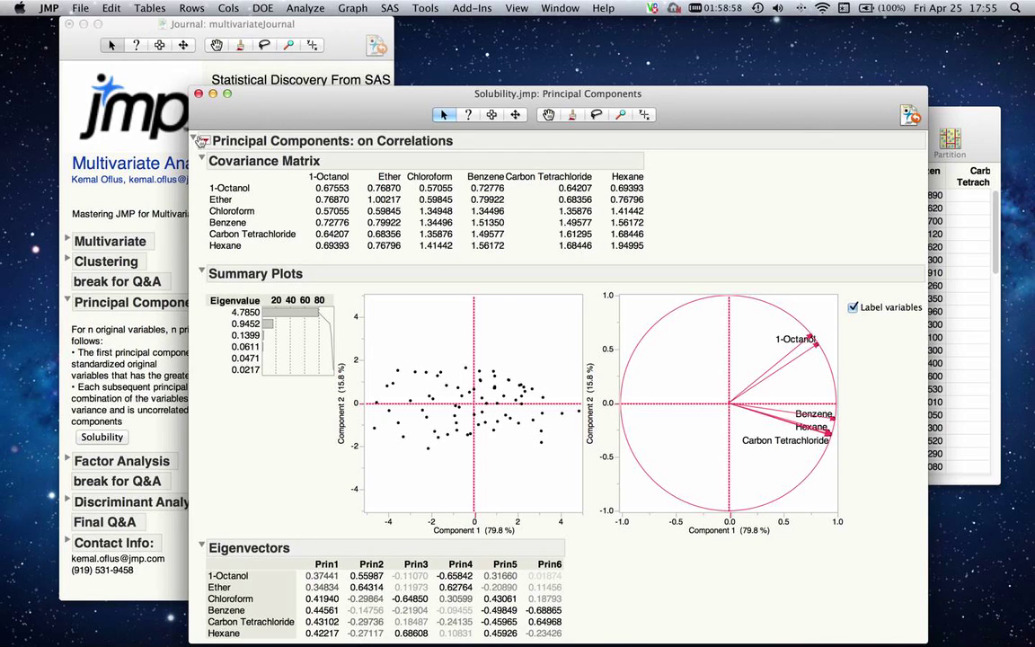
{"action": "left_click", "coordinate": [202, 140]}
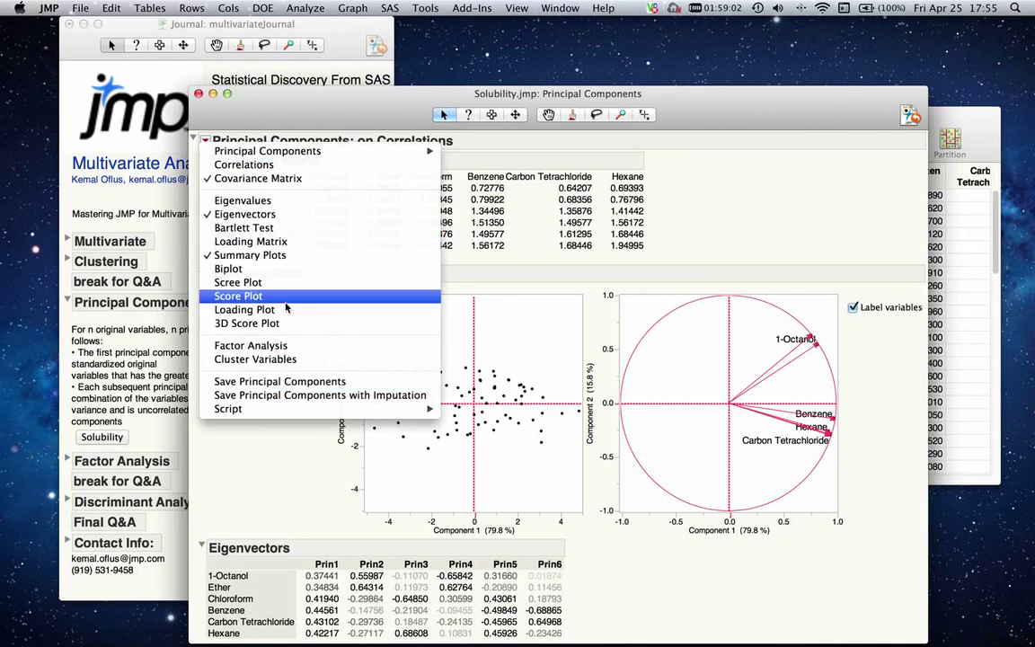
Add a Scree Plot of the eigenvalues and scroll down to view it.
{"action": "left_click", "coordinate": [276, 284]}
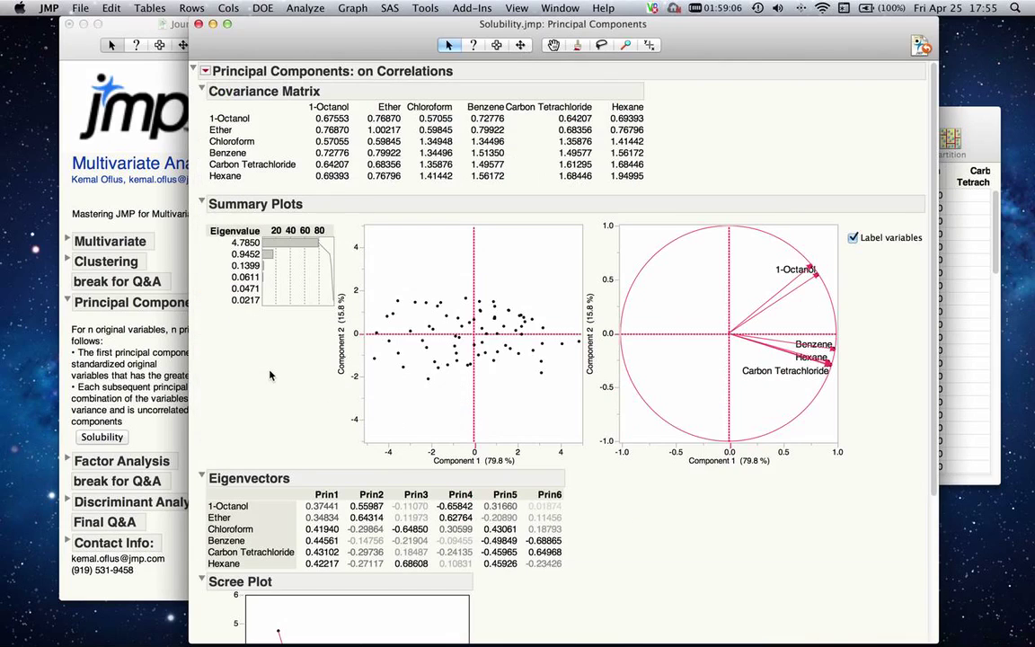
{"action": "scroll", "coordinate": [270, 374], "scroll_direction": "down", "scroll_amount": 5}
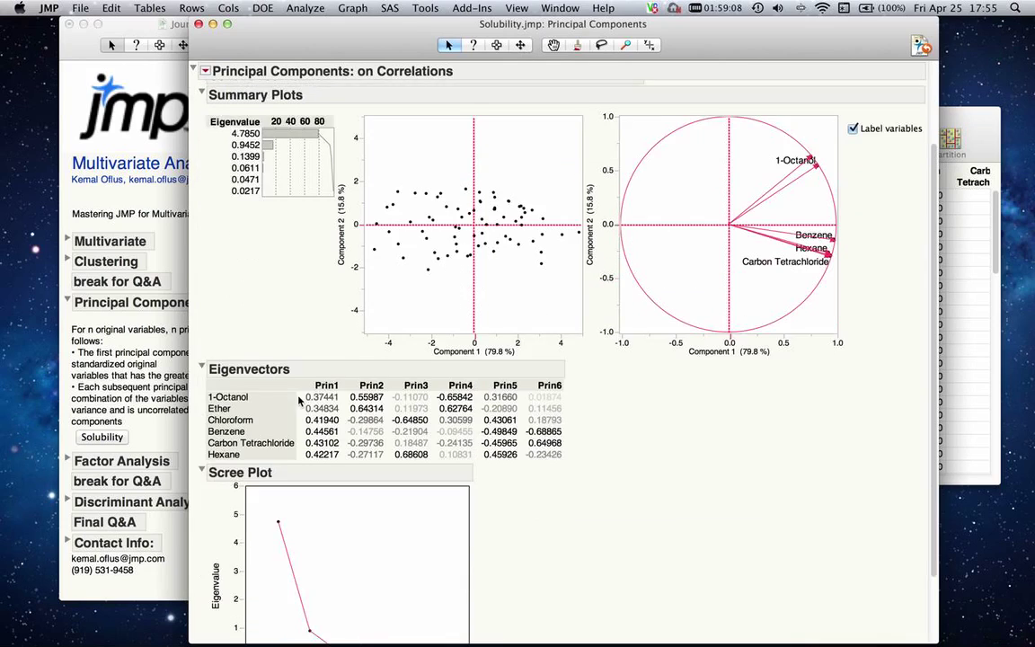
{"action": "scroll", "coordinate": [299, 400], "scroll_direction": "down", "scroll_amount": 4}
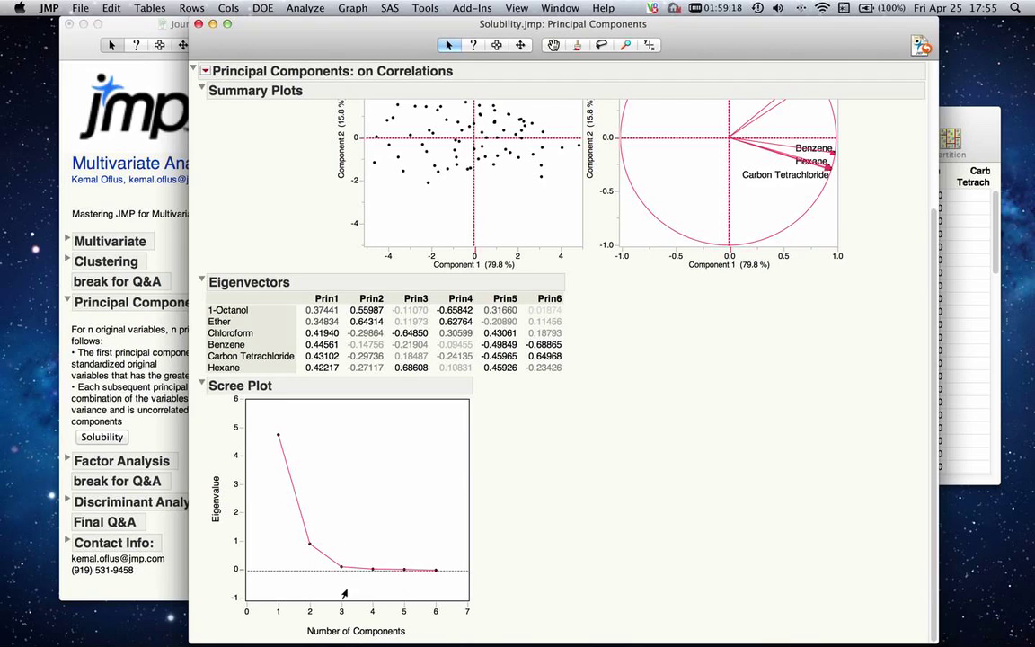
{"action": "left_click_drag", "start_coordinate": [251, 39], "coordinate": [263, 101]}
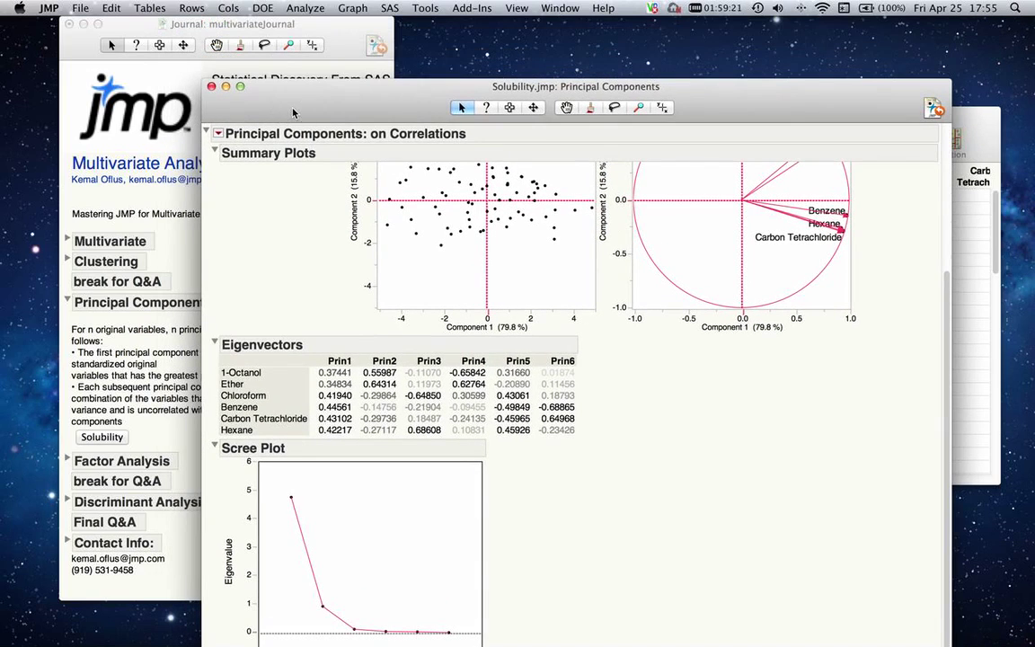
{"action": "left_click", "coordinate": [217, 133]}
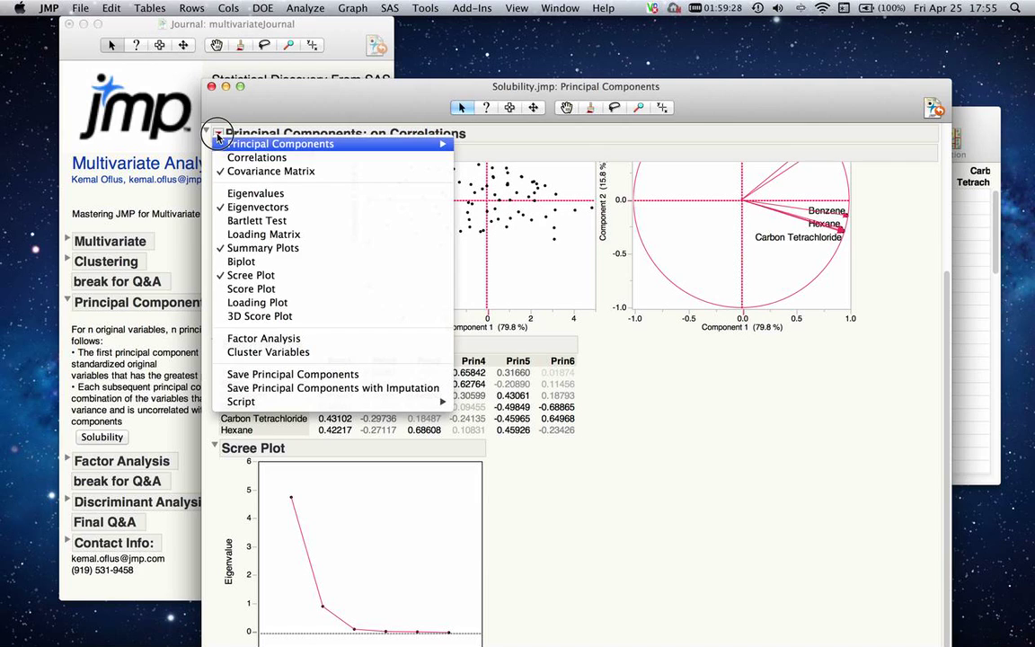
{"action": "left_click", "coordinate": [256, 374]}
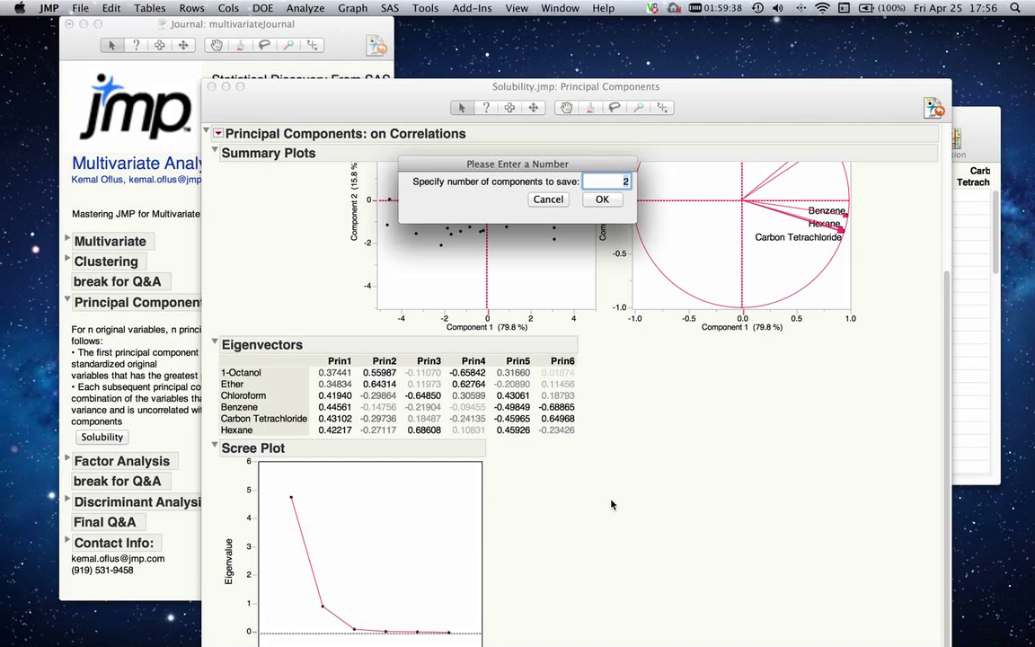
{"action": "left_click", "coordinate": [539, 201]}
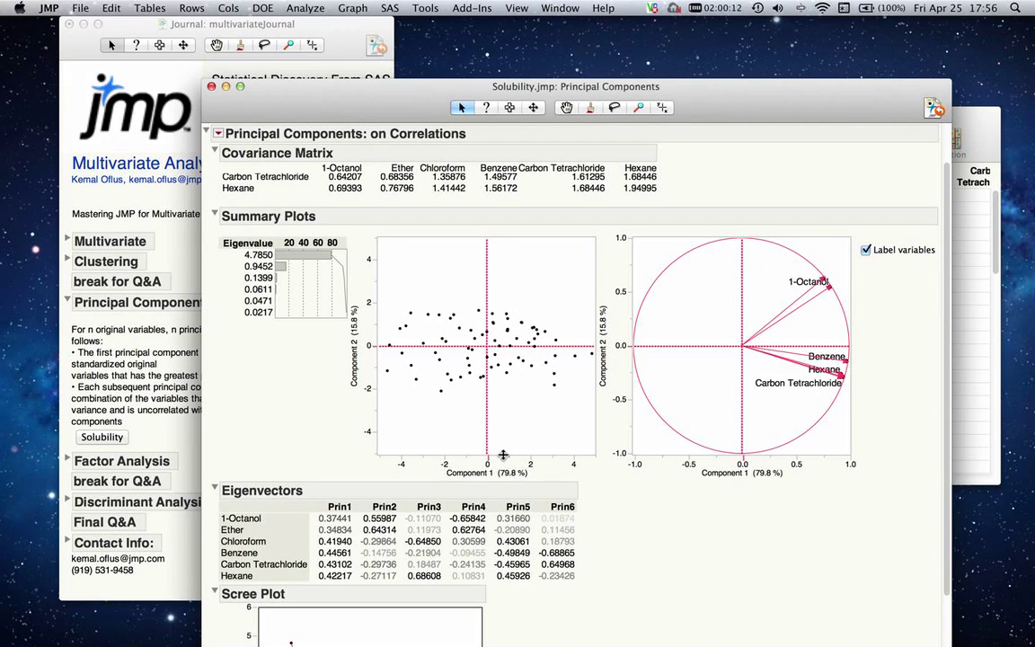
Save the first 2 principal components as Prin1 and Prin2 columns, then select Prin1 in the table.
{"action": "left_click", "coordinate": [217, 134]}
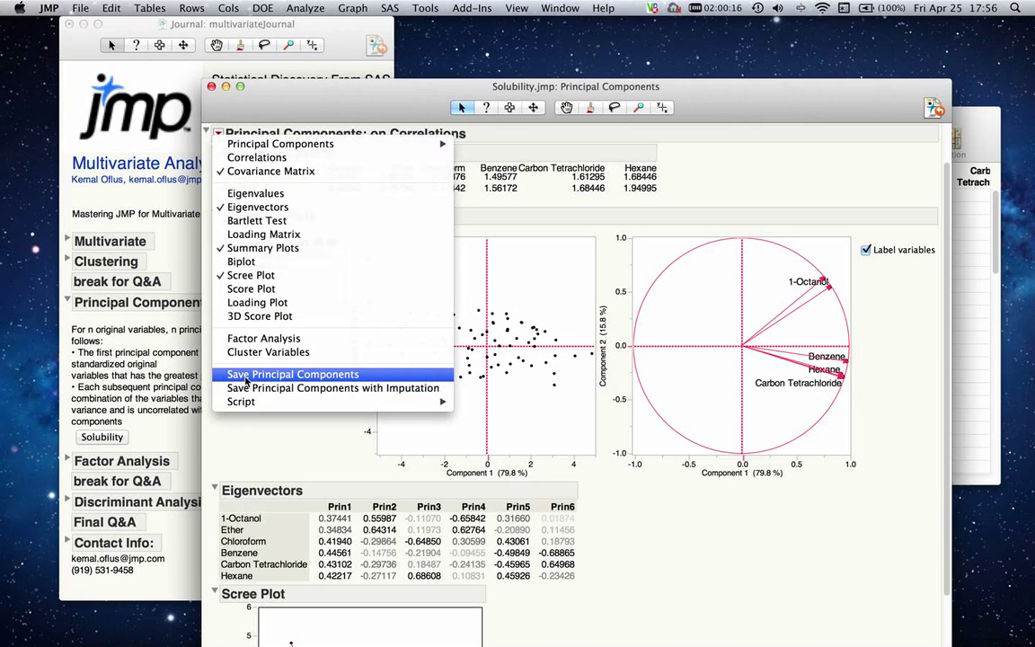
{"action": "left_click", "coordinate": [245, 375]}
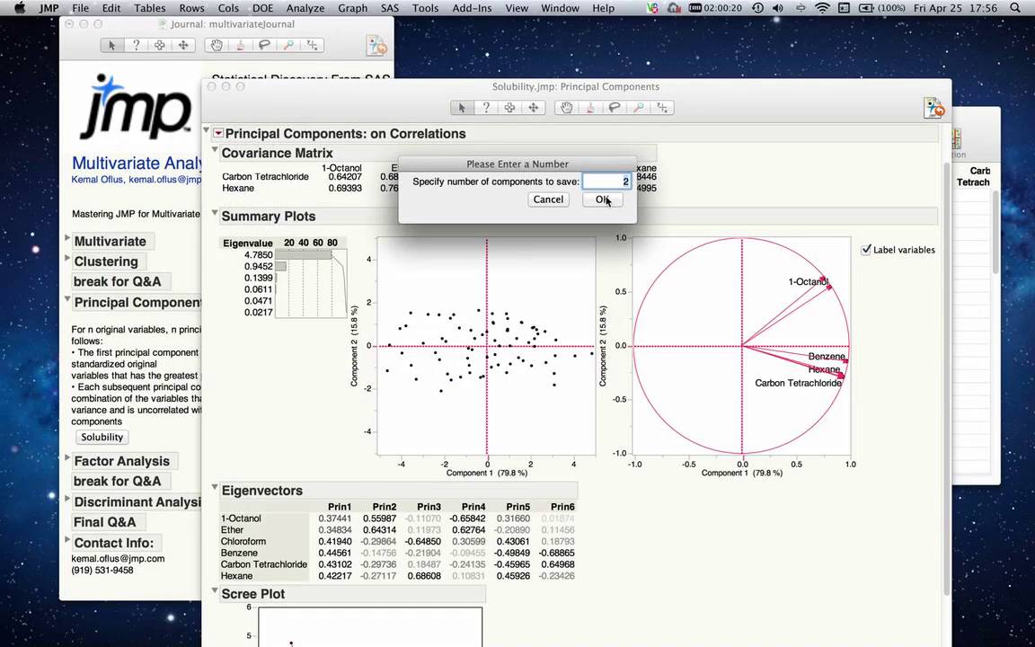
{"action": "left_click", "coordinate": [601, 200]}
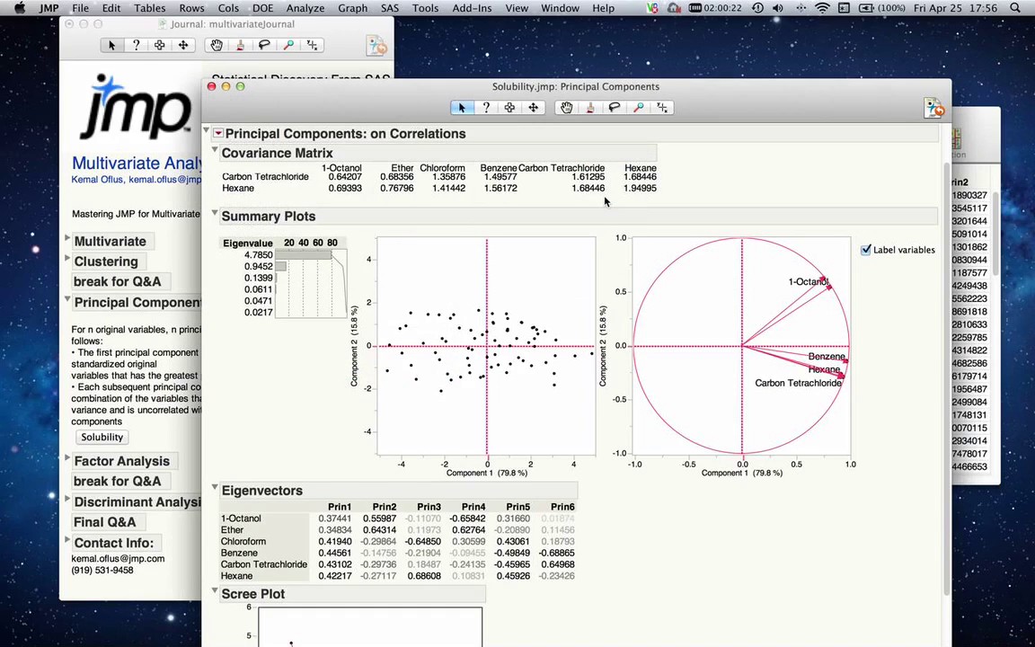
{"action": "left_click", "coordinate": [934, 111]}
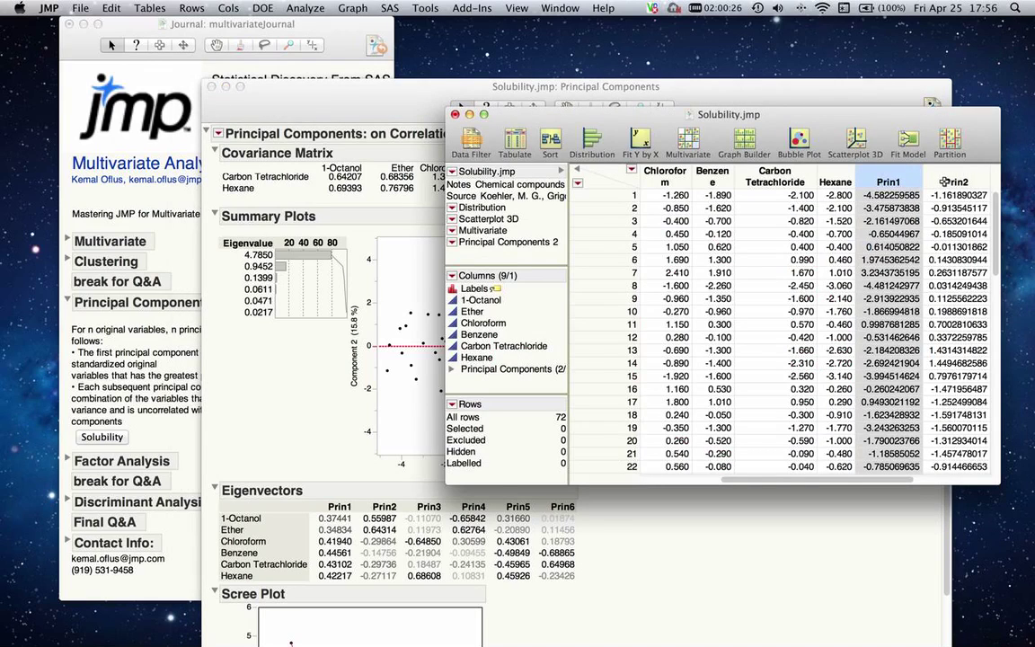
{"action": "left_click", "coordinate": [944, 182]}
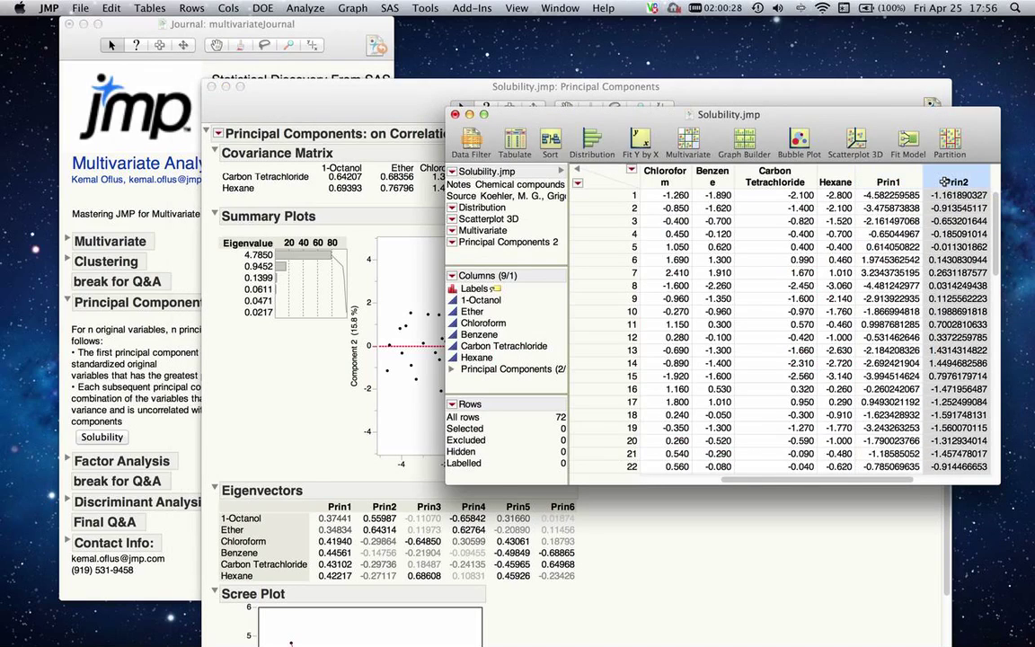
{"action": "left_click", "coordinate": [894, 181]}
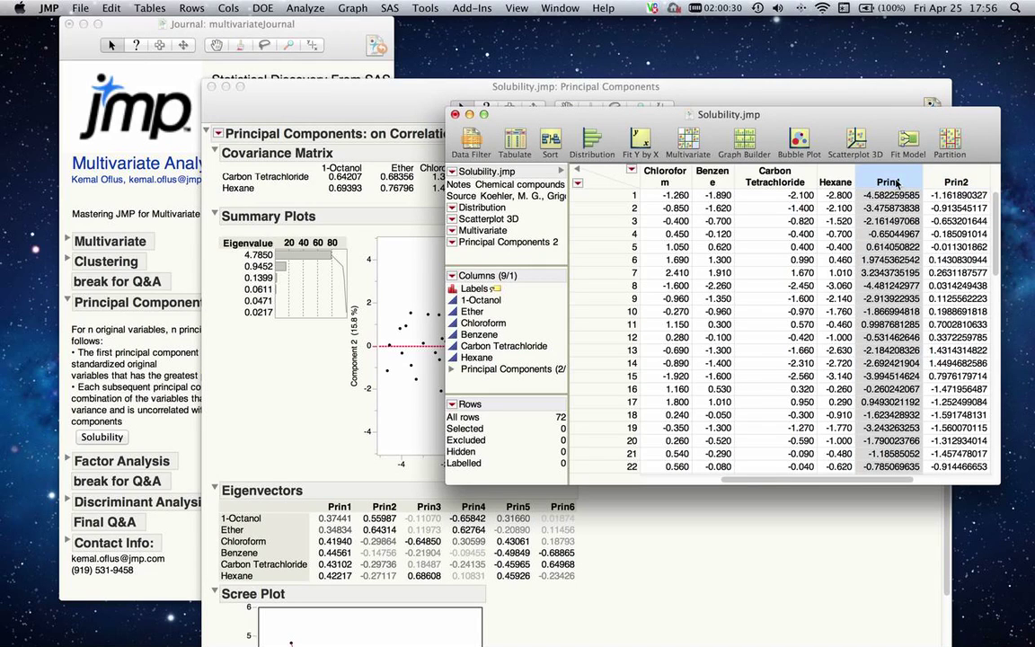
Display the formula behind the saved Prin1 column, a weighted sum of the six solvents.
{"action": "right_click", "coordinate": [889, 181]}
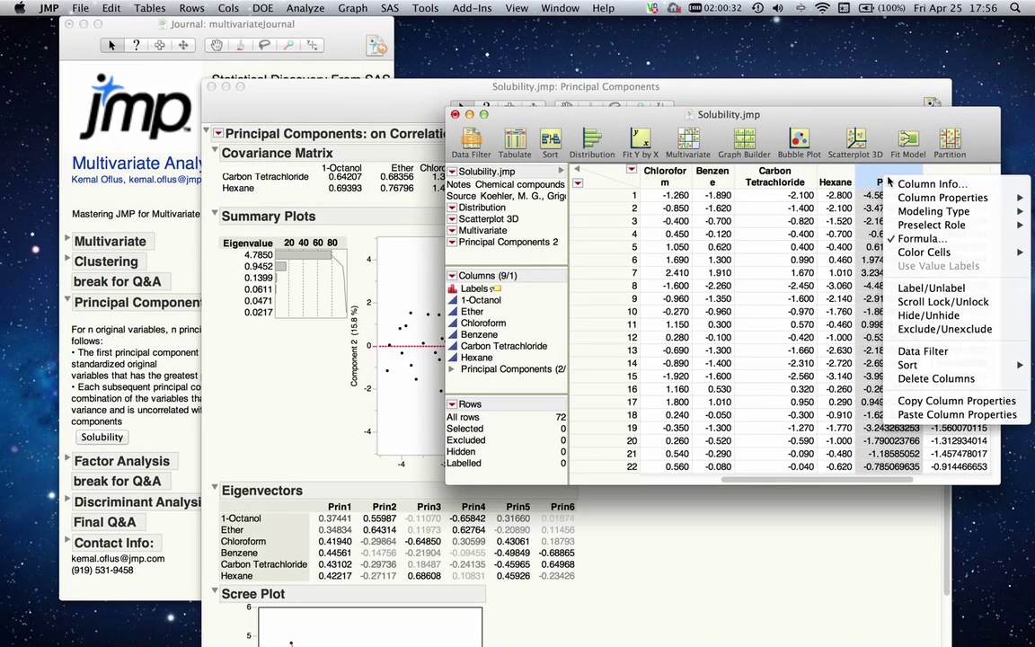
{"action": "left_click", "coordinate": [917, 238]}
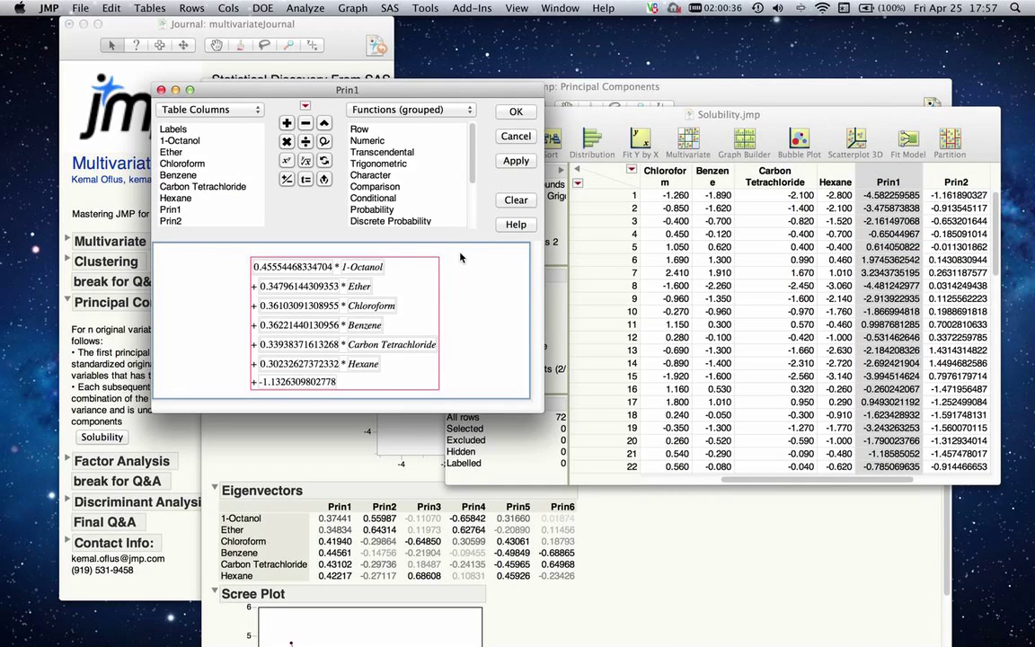
{"action": "left_click", "coordinate": [460, 258]}
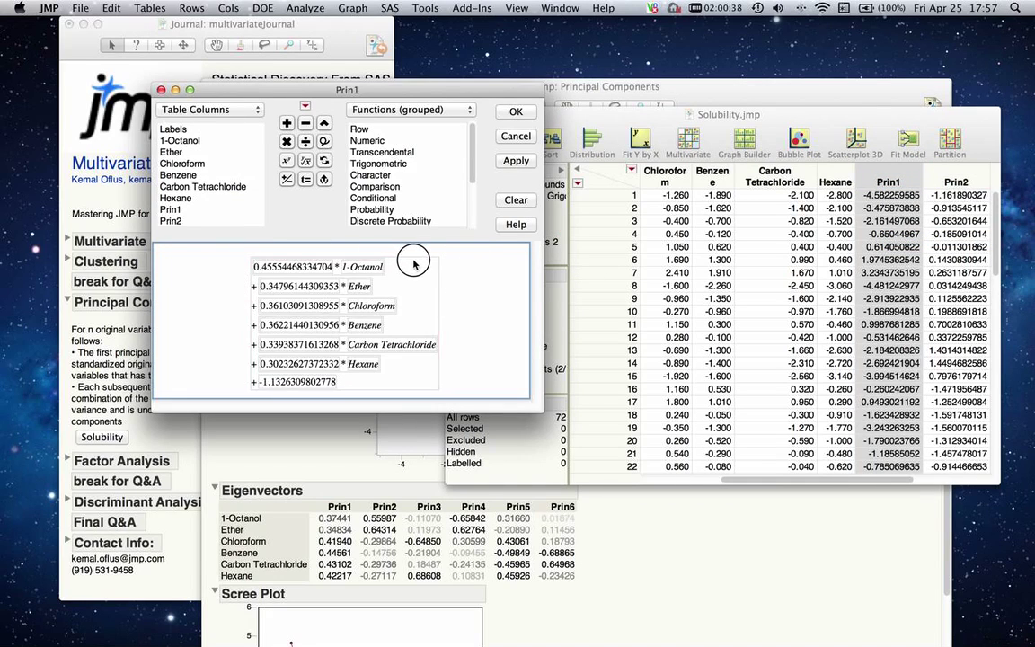